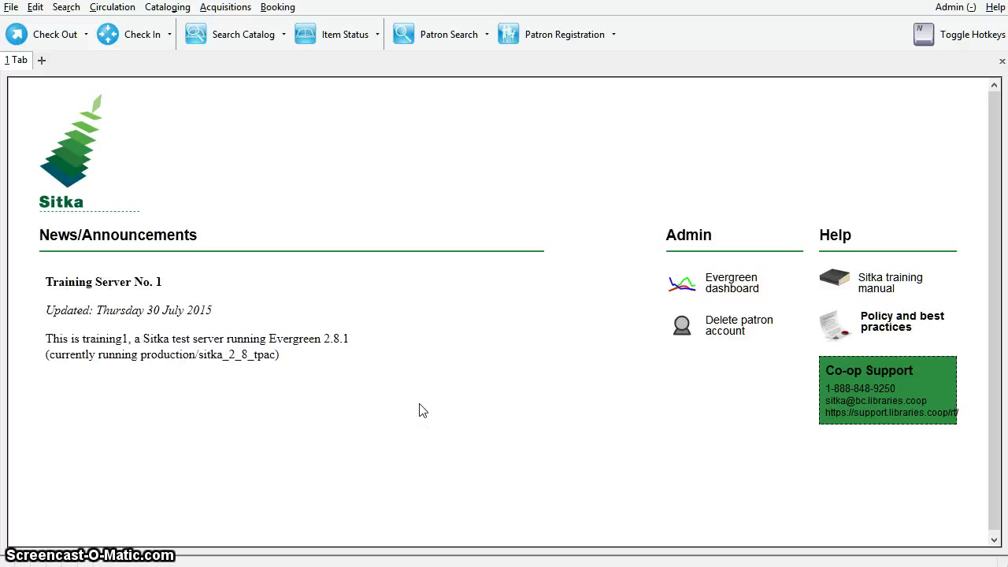
# Step: Look up the patron by their library card barcode (F1), opening the record on Check Out
pyautogui.click(66, 8)
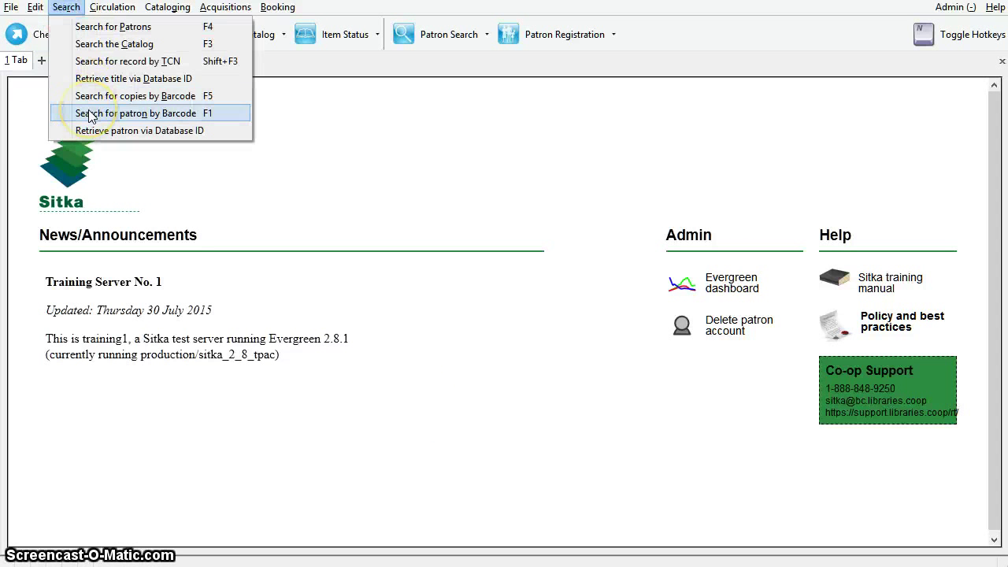
pyautogui.click(493, 171)
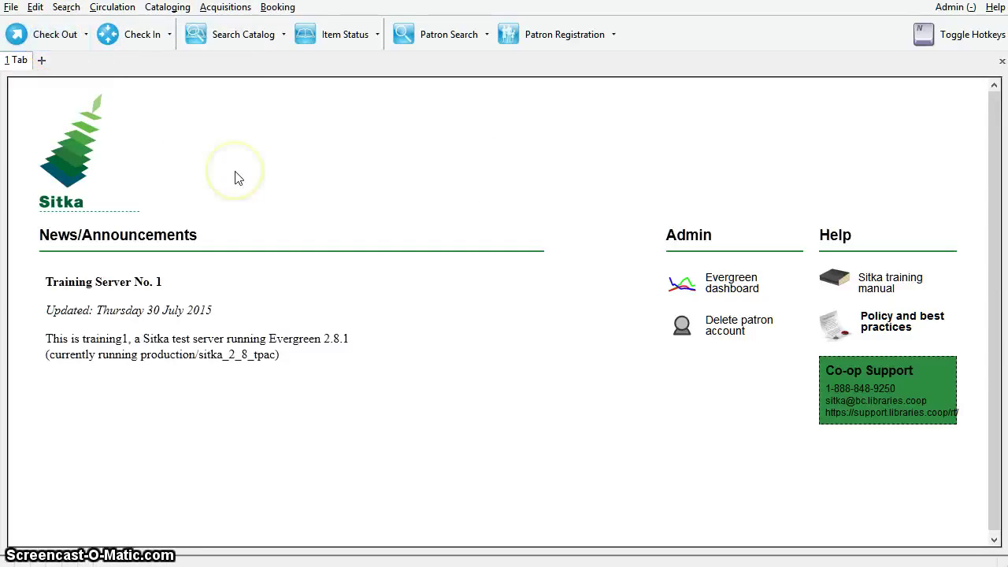
pyautogui.press('F1')
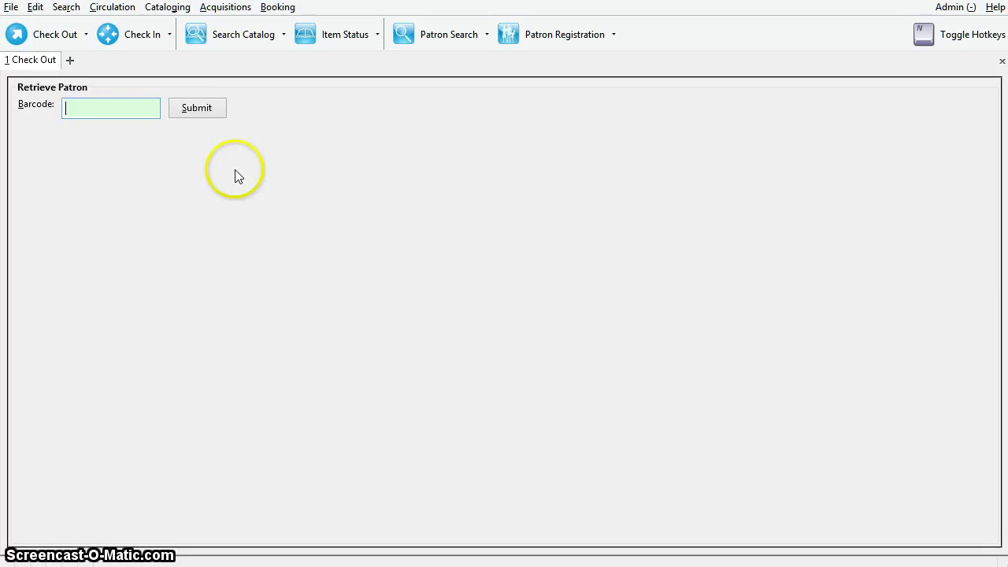
pyautogui.click(197, 109)
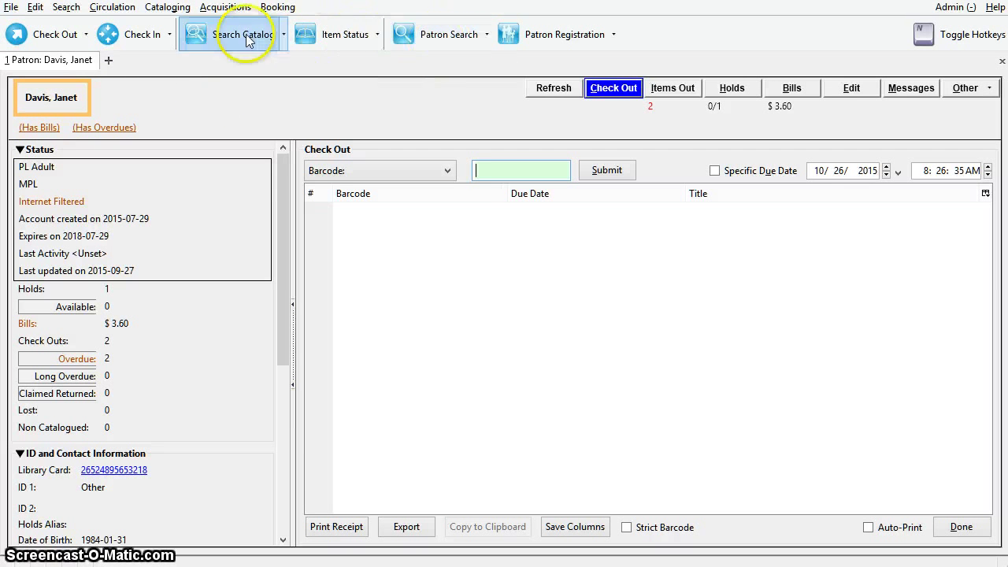
# Step: Run a Search for Patrons on last name plus first initial, returning two matches
pyautogui.click(66, 8)
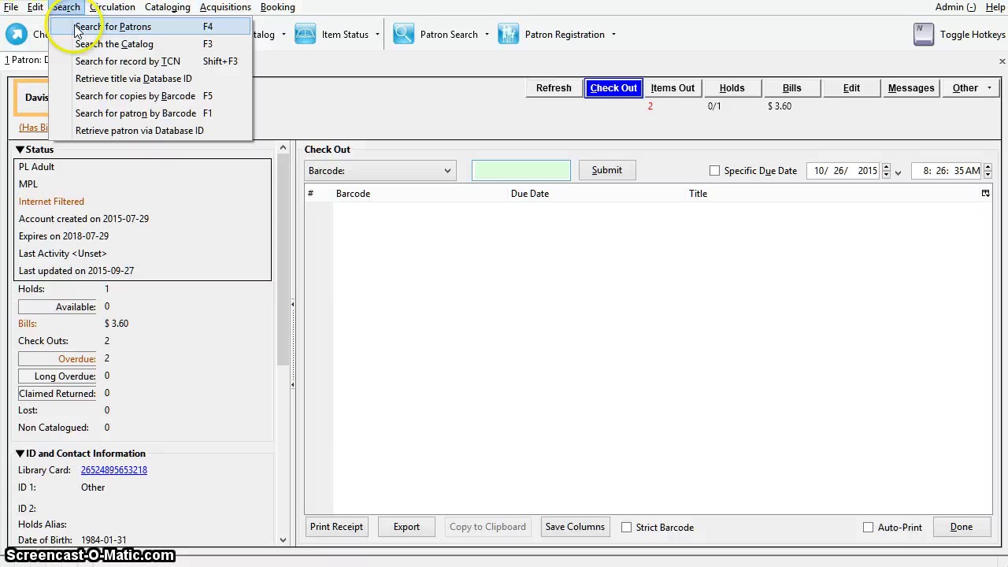
pyautogui.click(94, 27)
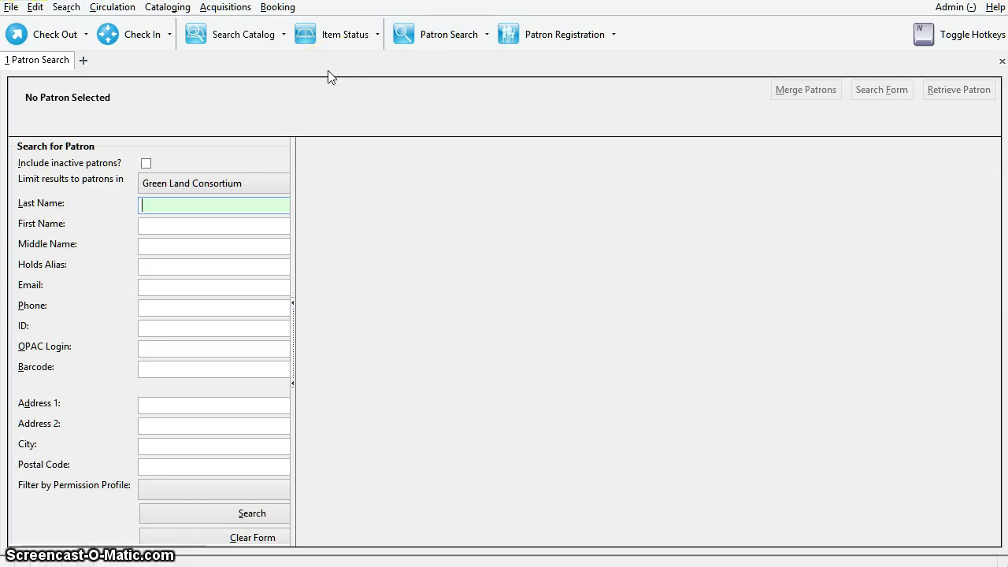
pyautogui.press('Tab')
pyautogui.press('Tab')
pyautogui.press('Tab')
pyautogui.press('Tab')
pyautogui.press('Tab')
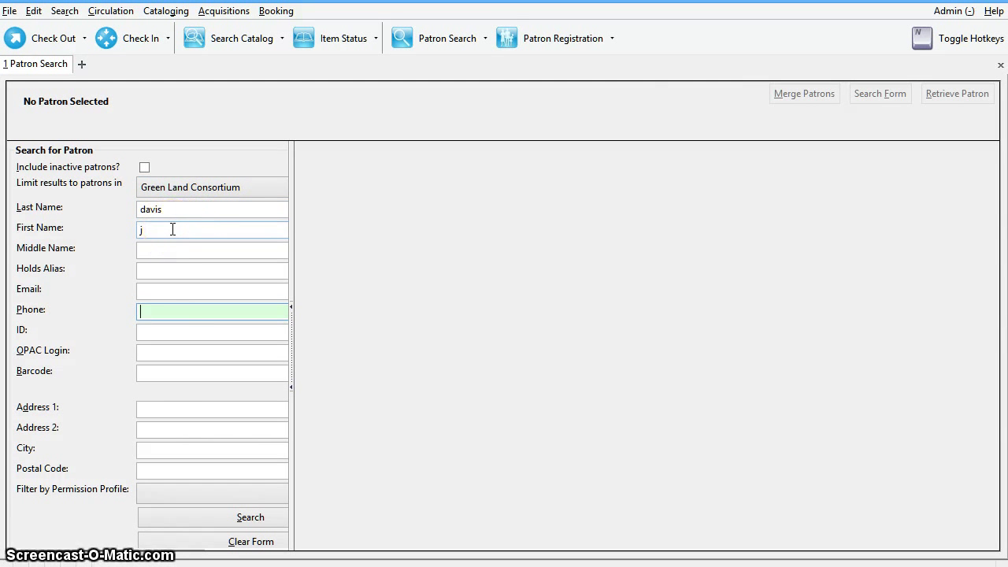
pyautogui.click(200, 524)
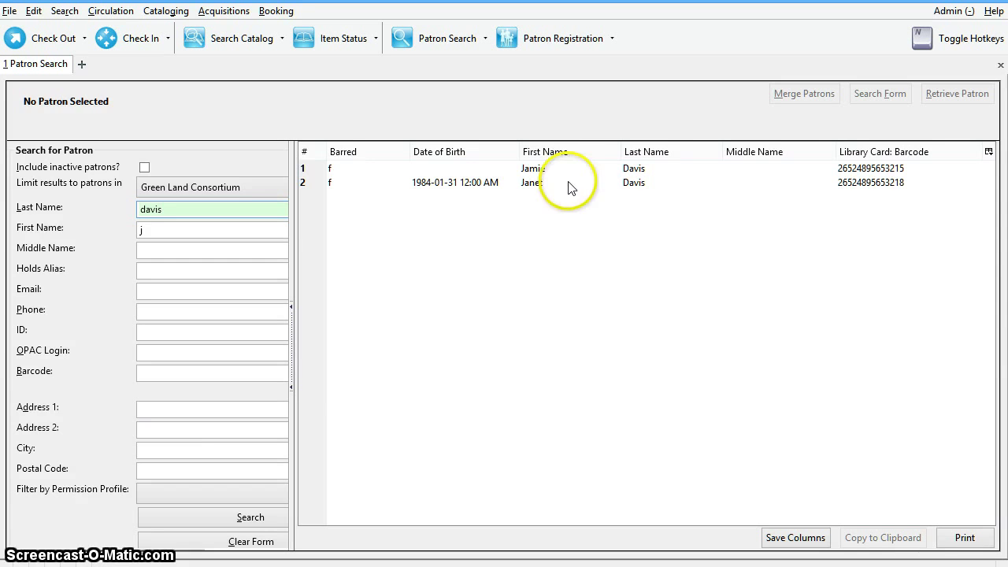
# Step: Select the second matching patron and review their summary's contact, bills and overdue details
pyautogui.click(532, 183)
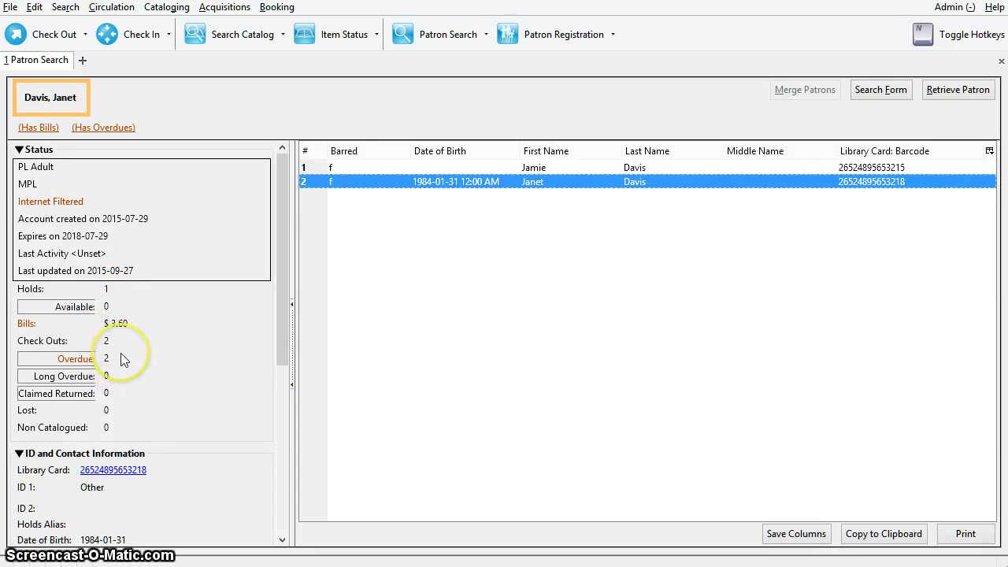
pyautogui.moveTo(276, 324); pyautogui.dragTo(267, 475)
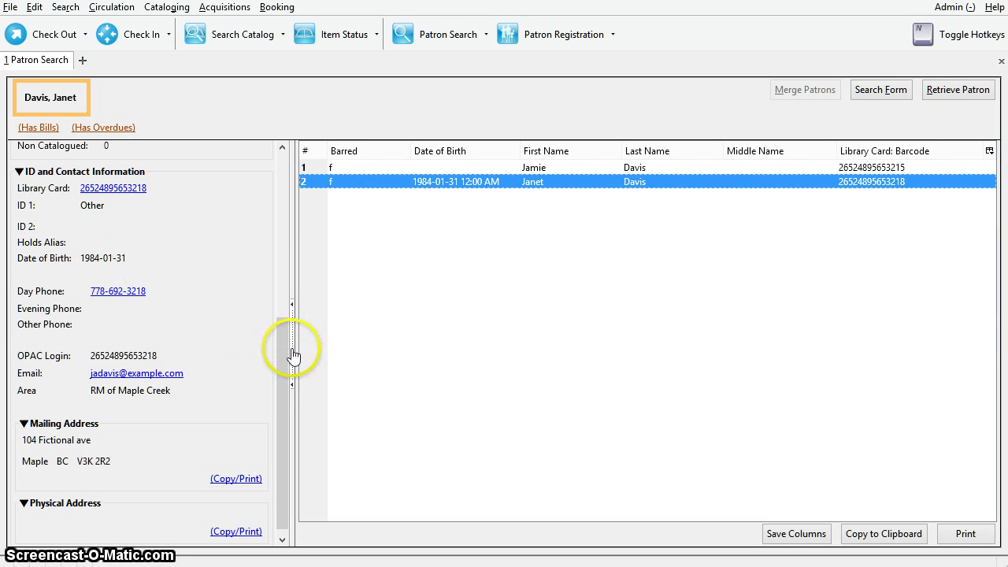
pyautogui.moveTo(286, 355); pyautogui.dragTo(266, 387)
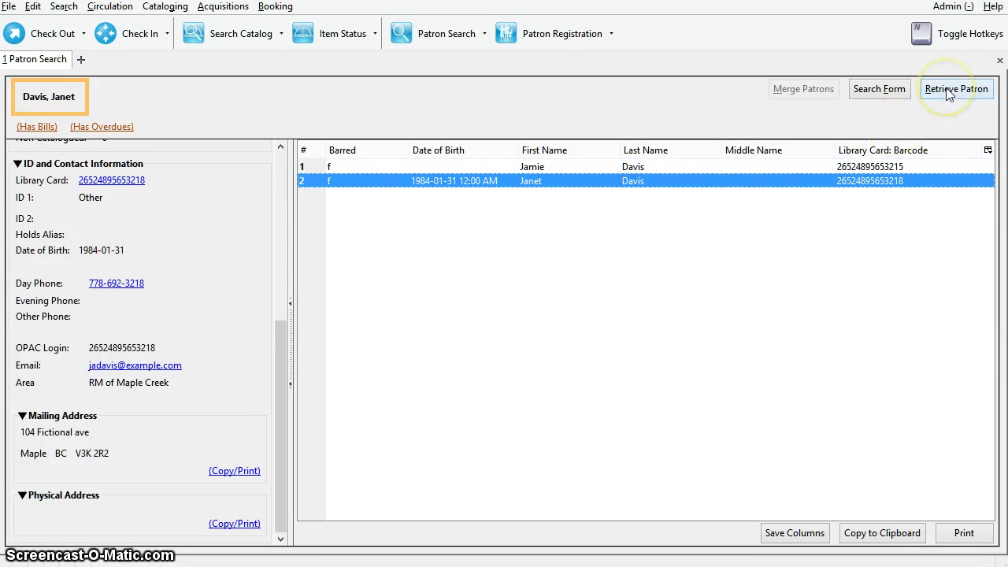
pyautogui.doubleClick(562, 187)
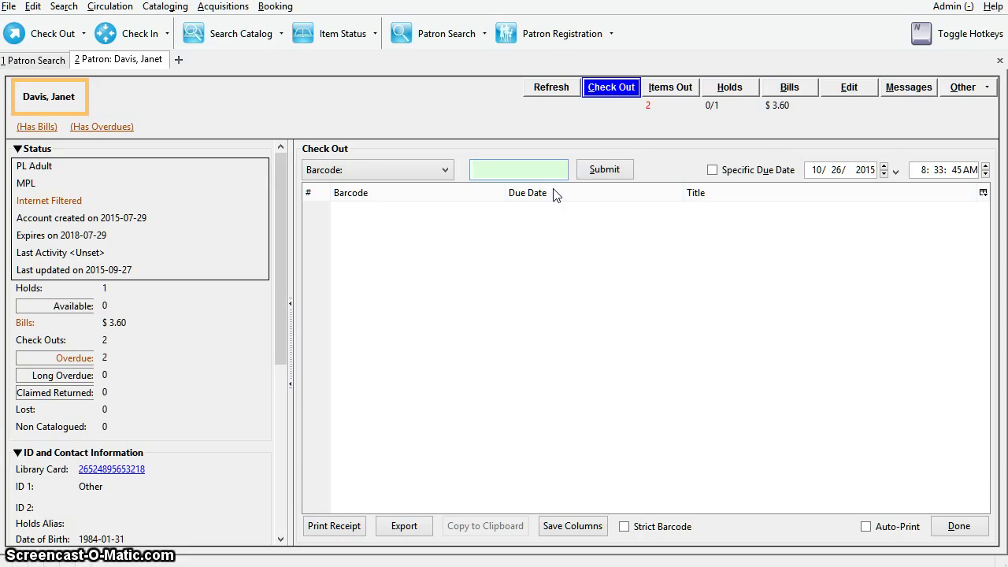
pyautogui.write('33987000205475')
pyautogui.click(599, 173)
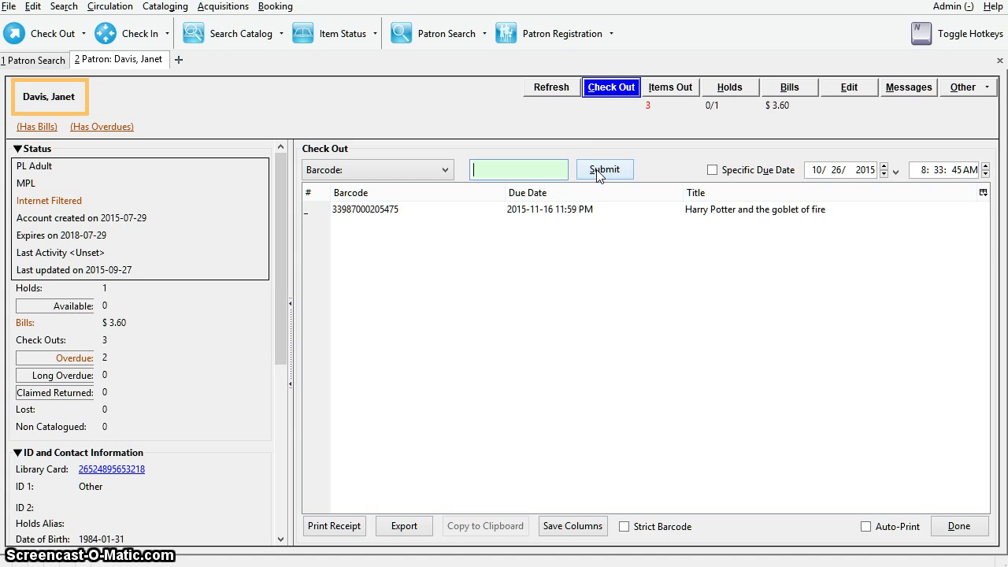
pyautogui.click(978, 528)
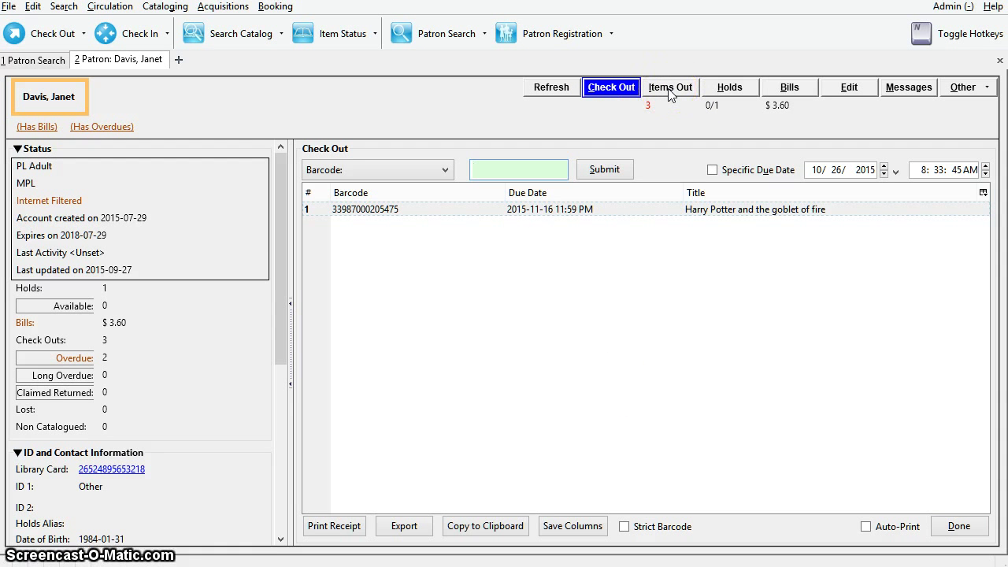
# Step: List the patron's three items out and review the Actions for Selected Items options
pyautogui.click(670, 88)
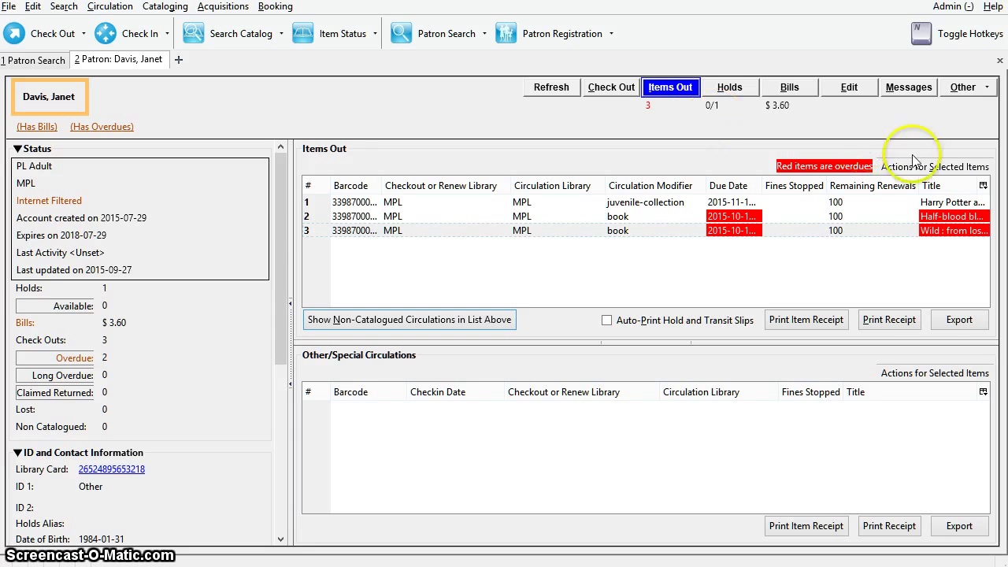
pyautogui.click(932, 170)
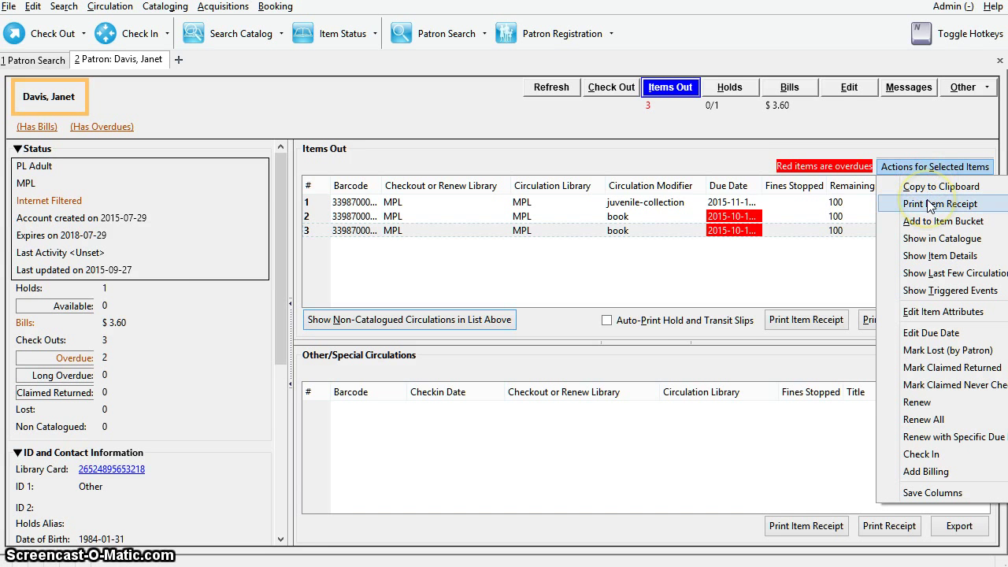
pyautogui.click(930, 204)
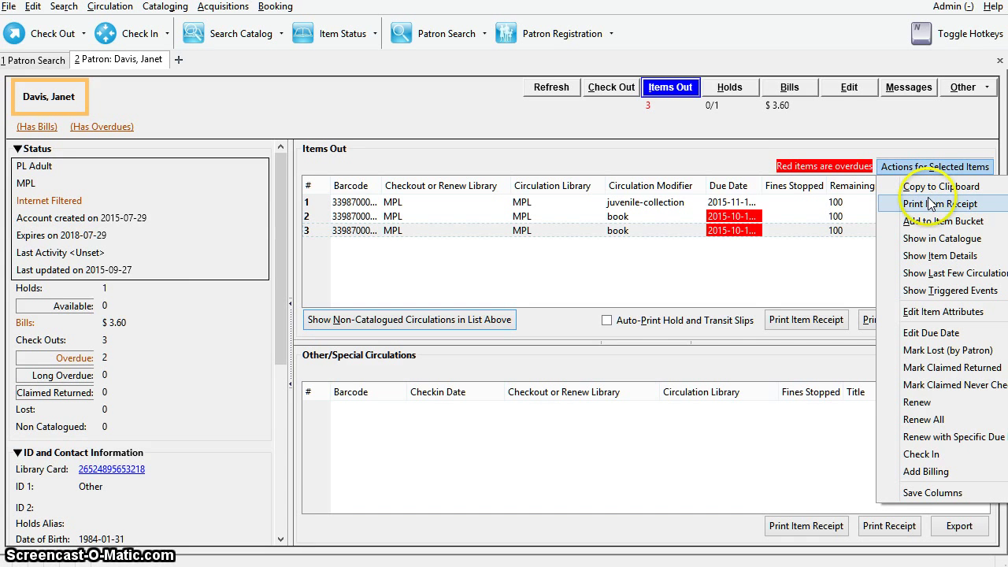
pyautogui.click(786, 130)
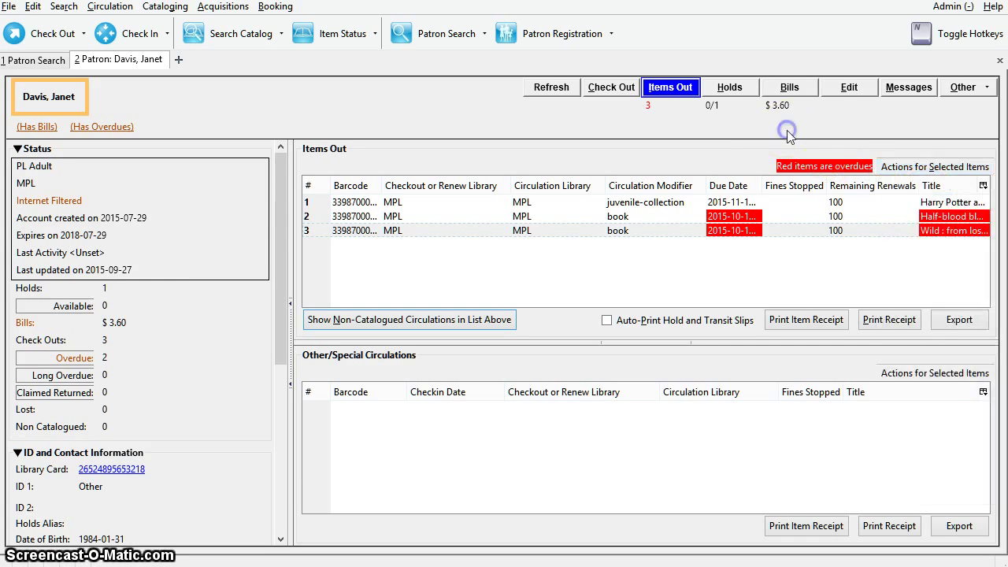
pyautogui.click(783, 172)
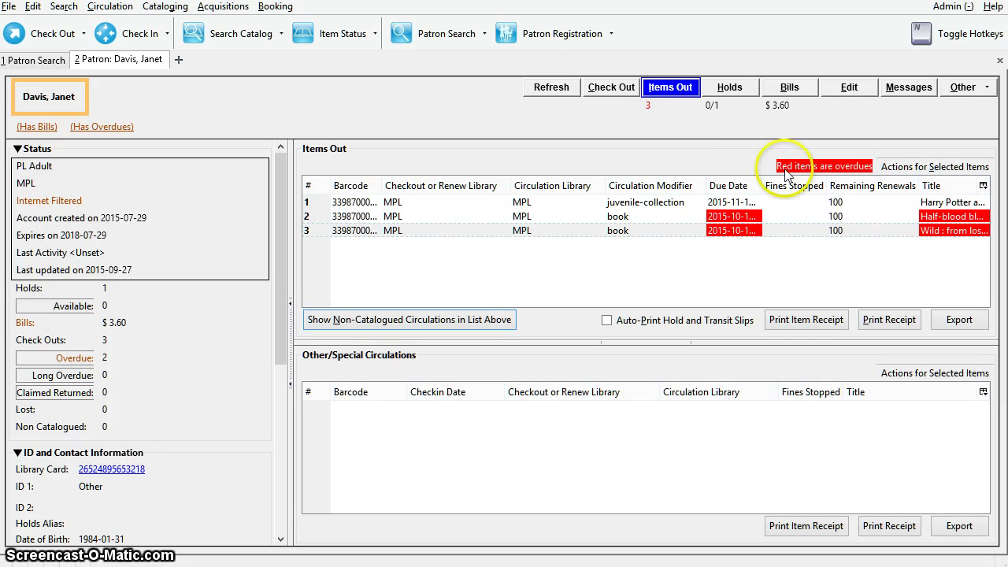
# Step: View the patron's waiting Harry Potter hold at MPL and review hold actions and Place Hold
pyautogui.click(745, 89)
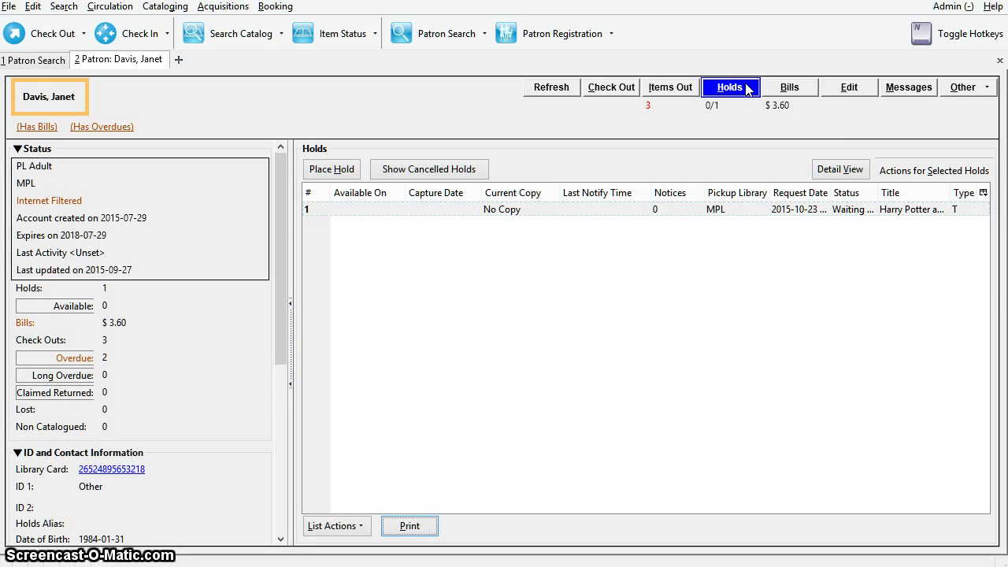
pyautogui.click(914, 172)
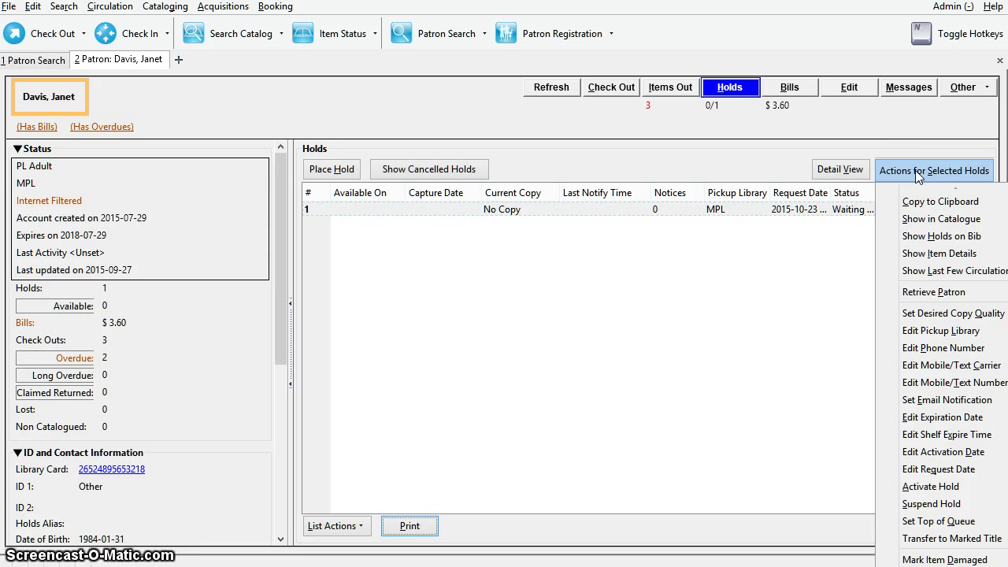
pyautogui.click(912, 146)
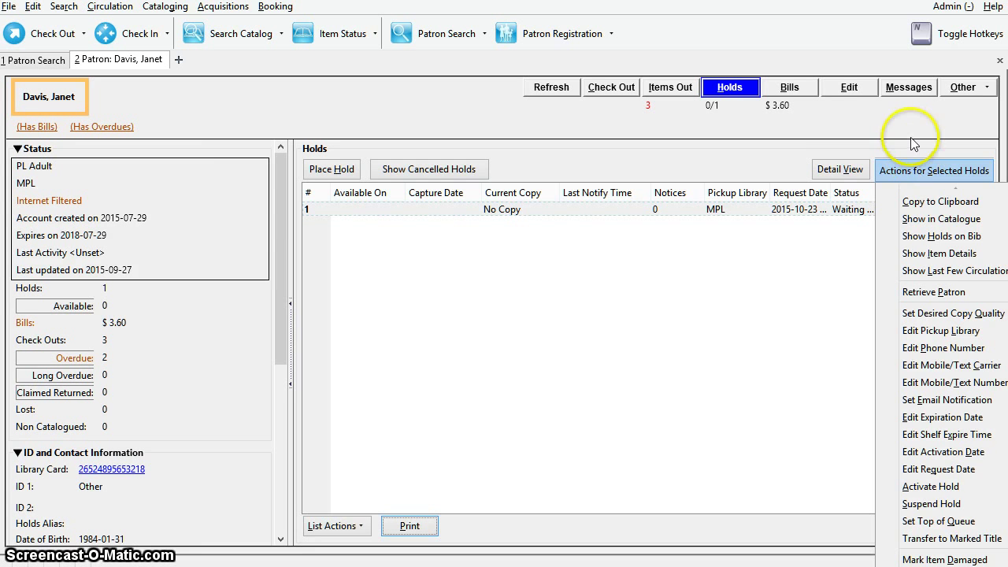
pyautogui.click(905, 143)
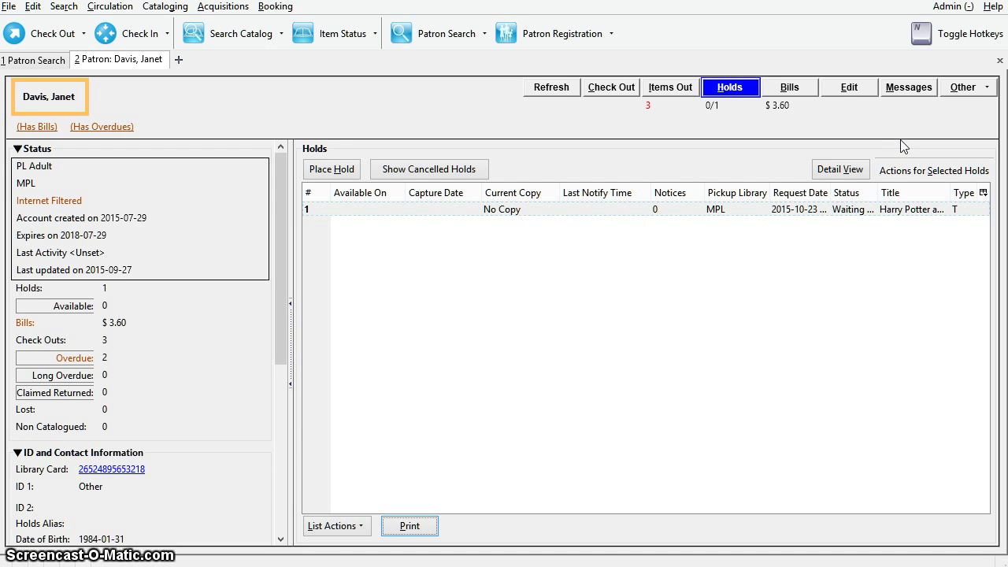
pyautogui.click(339, 180)
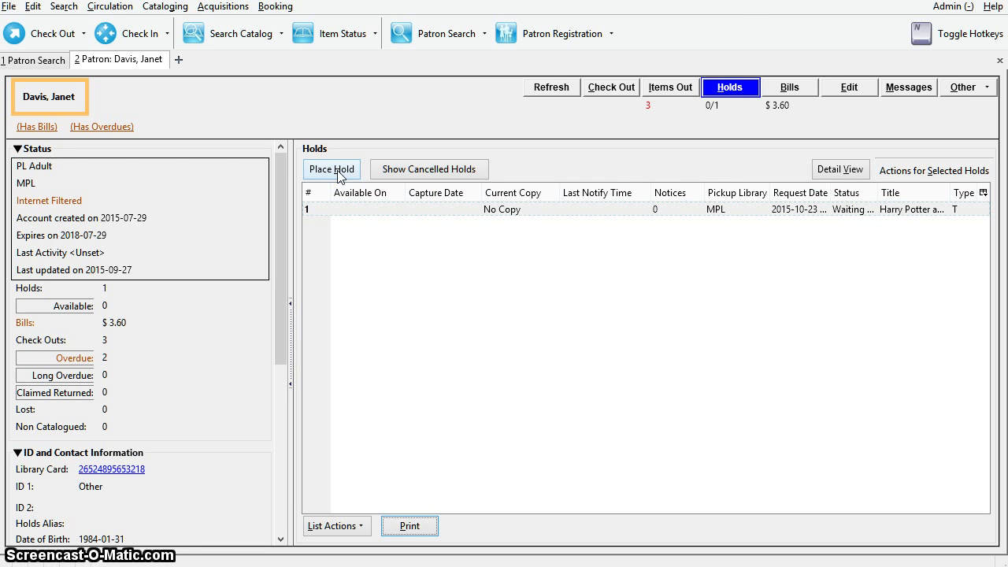
# Step: Review the two 1.80 bills totalling 3.60, then bring up the patron Edit form
pyautogui.click(789, 88)
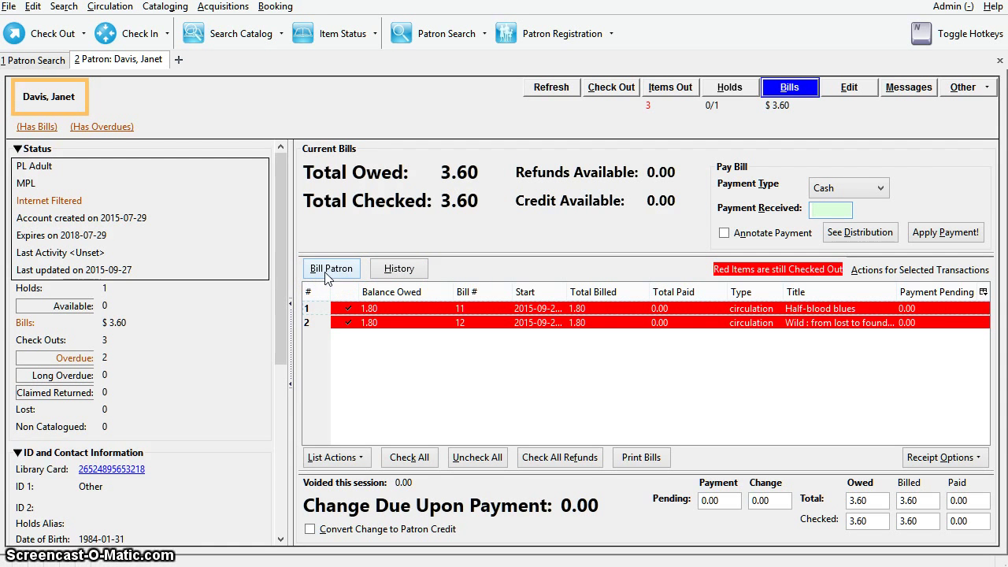
pyautogui.click(849, 91)
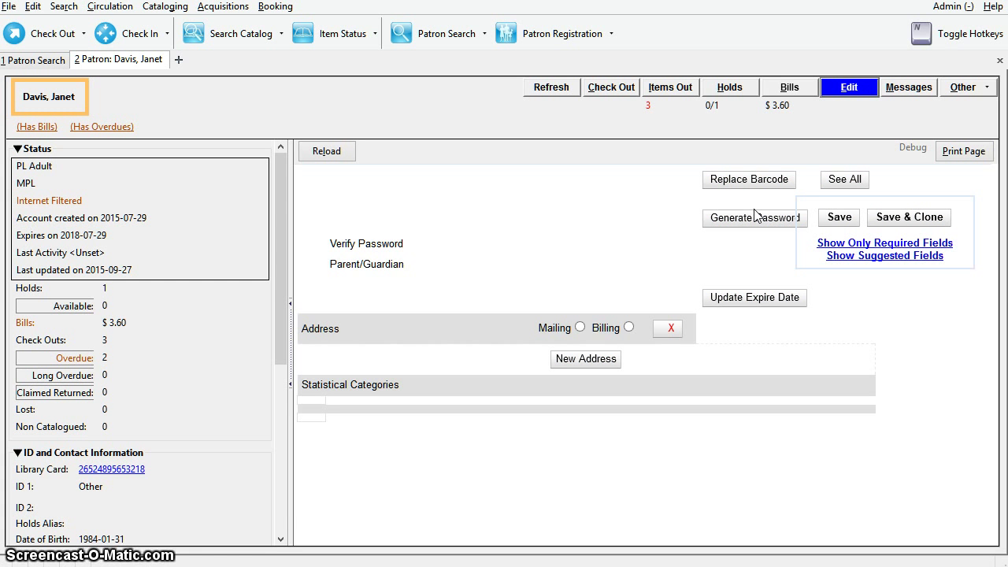
# Step: Scroll the loaded edit form down to Maple Library, PL Adult, expiry 7/29/2018 and Filtered access
pyautogui.click(750, 216)
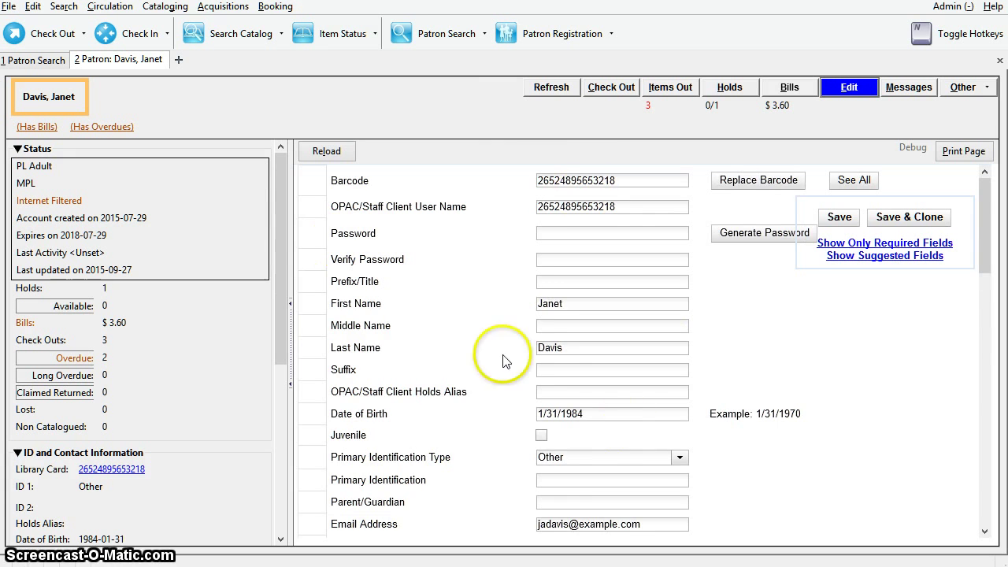
pyautogui.scroll(-2, 815, 352)
pyautogui.scroll(-5, 815, 352)
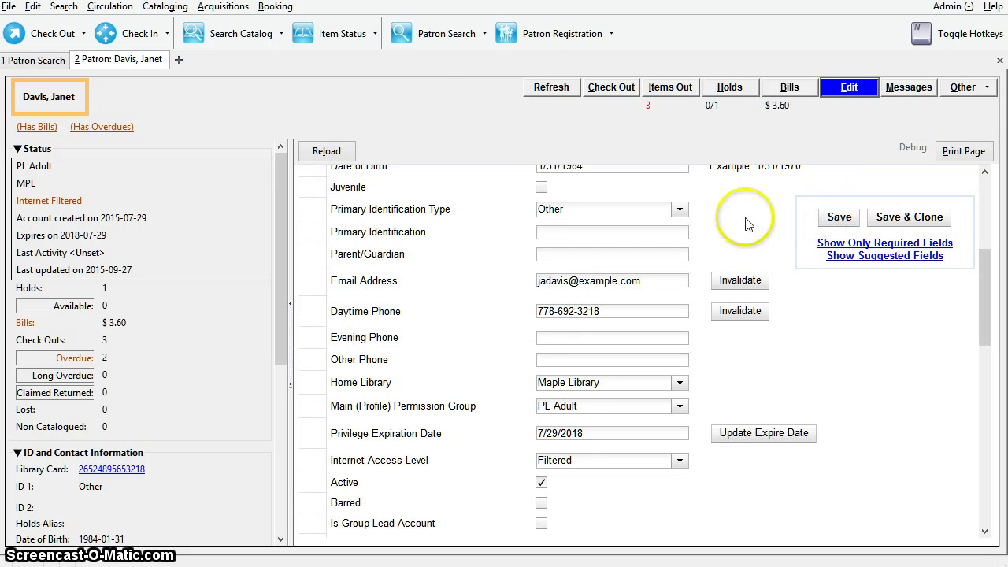
# Step: Open the Messages view showing empty staff-generated and archived penalty lists
pyautogui.click(910, 91)
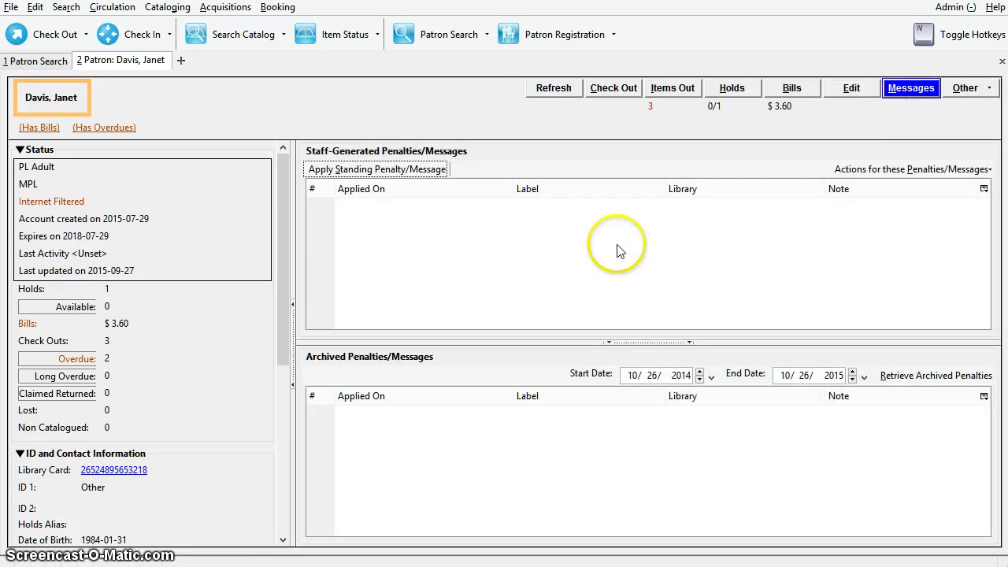